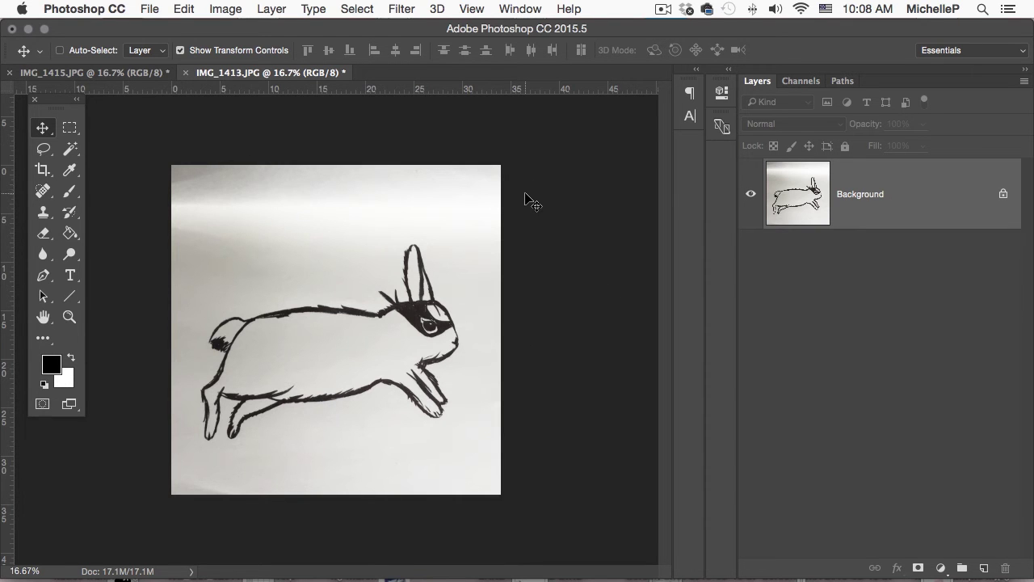
Step: Show the Actions panel, expand the LETTERING Rx set and select Quick clean
{"action": "left_click", "coordinate": [522, 8]}
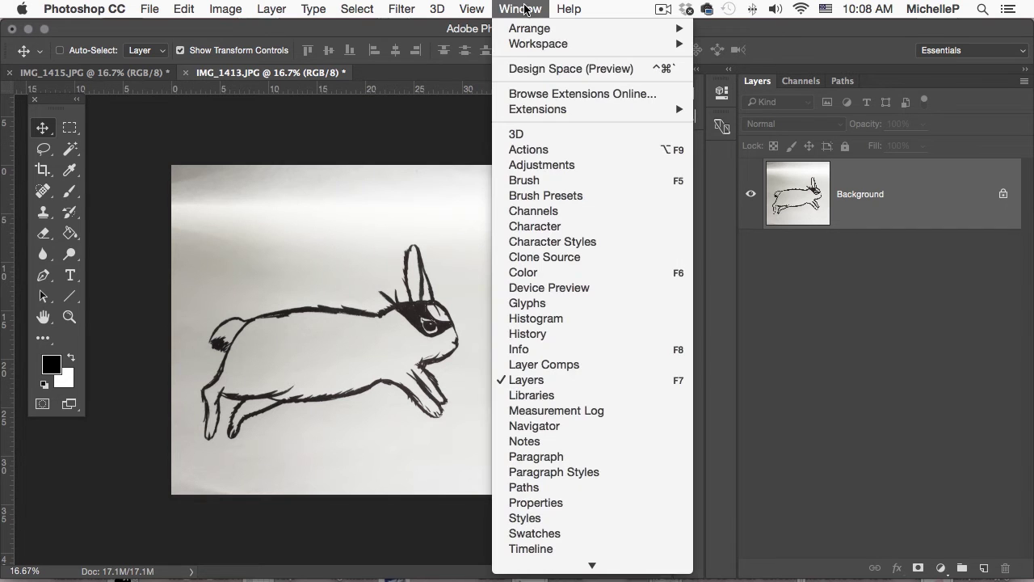
{"action": "left_click", "coordinate": [528, 150]}
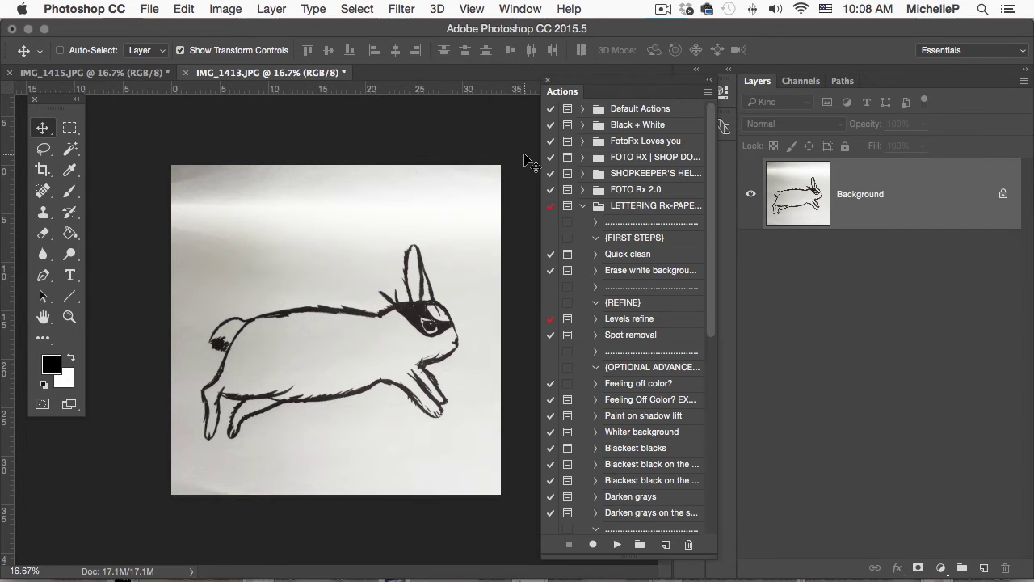
{"action": "left_click", "coordinate": [583, 206]}
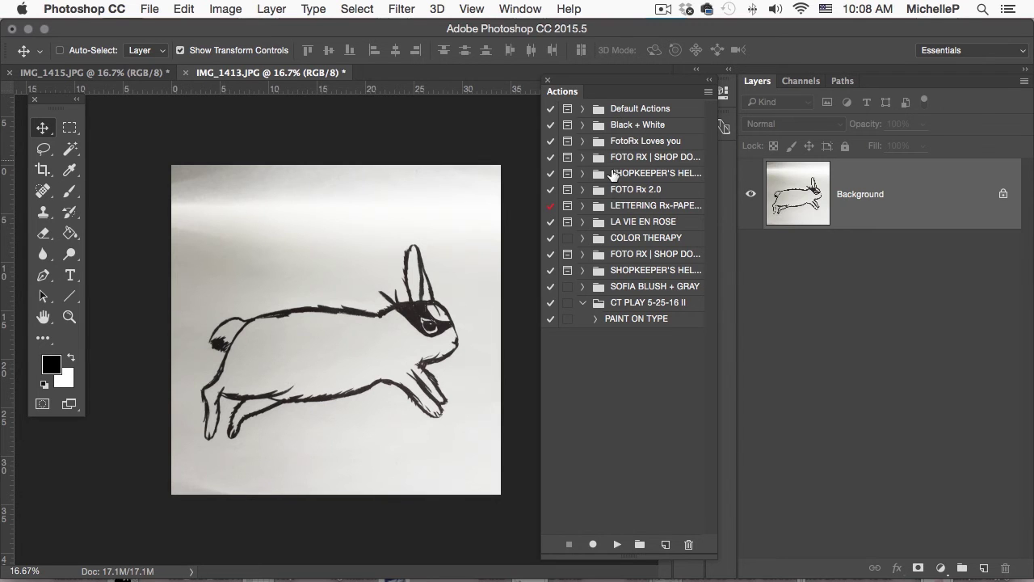
{"action": "left_click", "coordinate": [581, 206]}
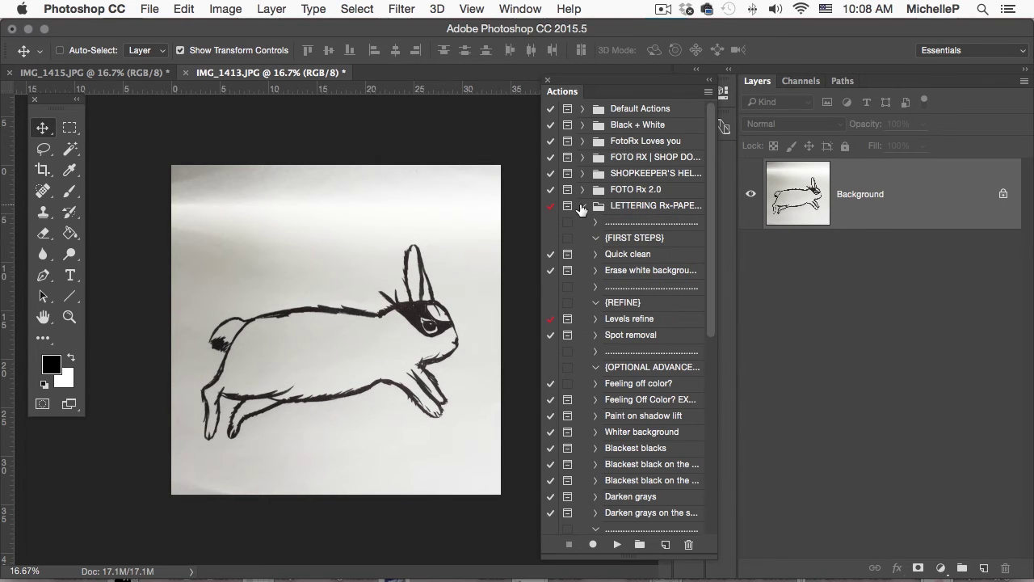
{"action": "left_click", "coordinate": [626, 256]}
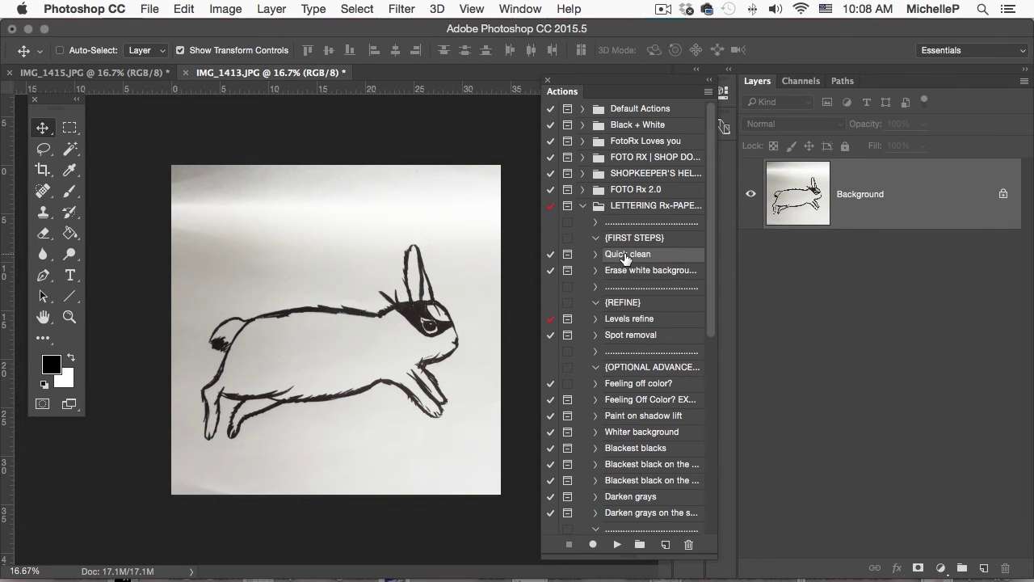
Step: Play Quick clean on the rabbit photo, then compare the QUICK CLEAN group hidden and shown
{"action": "left_click", "coordinate": [618, 546]}
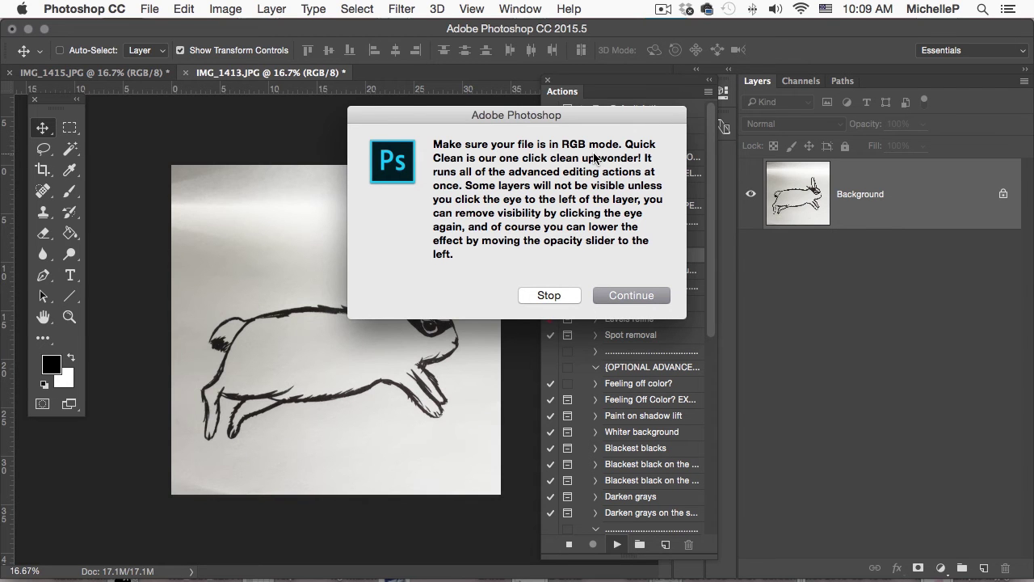
{"action": "left_click", "coordinate": [627, 295]}
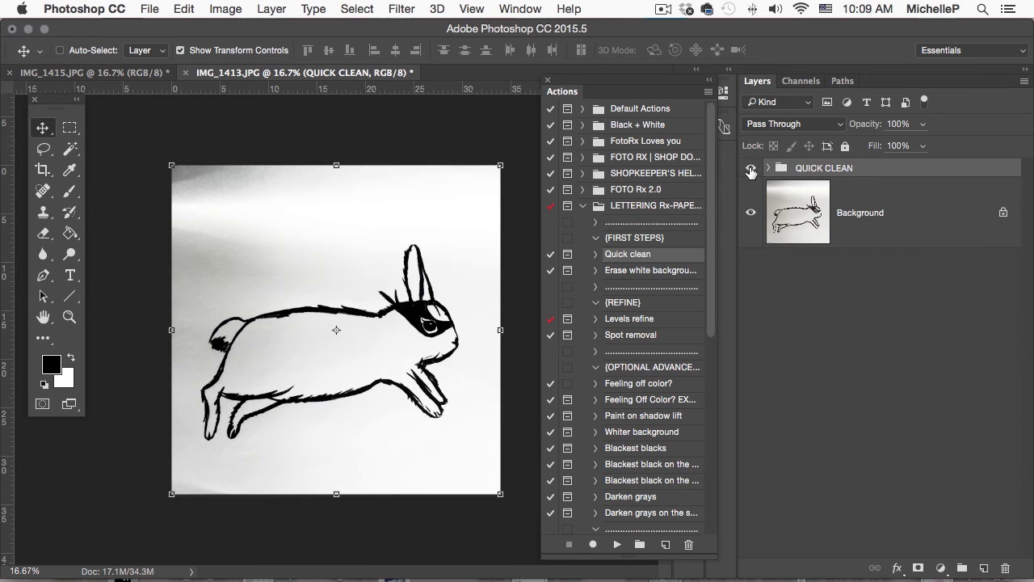
{"action": "left_click", "coordinate": [751, 170]}
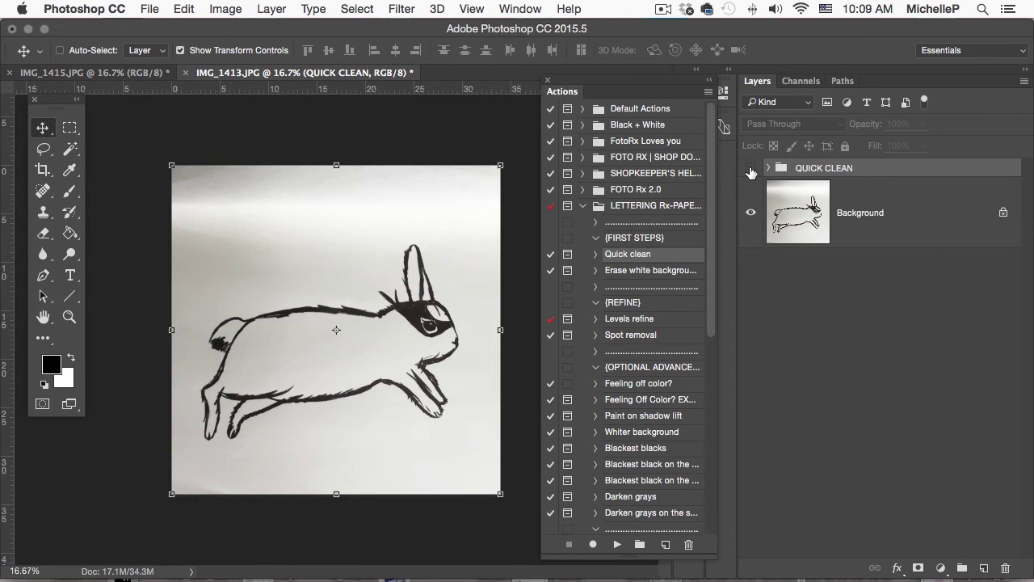
{"action": "left_click", "coordinate": [751, 169]}
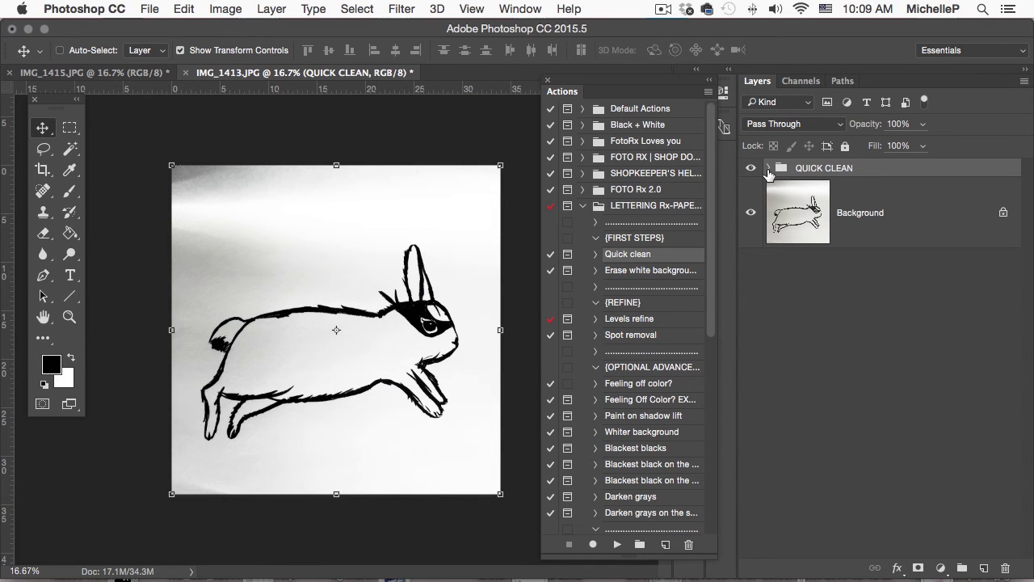
Step: Expand QUICK CLEAN and compare the BLACKEST BLACKS and WHITER BACKGROUND adjustments off and on
{"action": "left_click", "coordinate": [769, 169]}
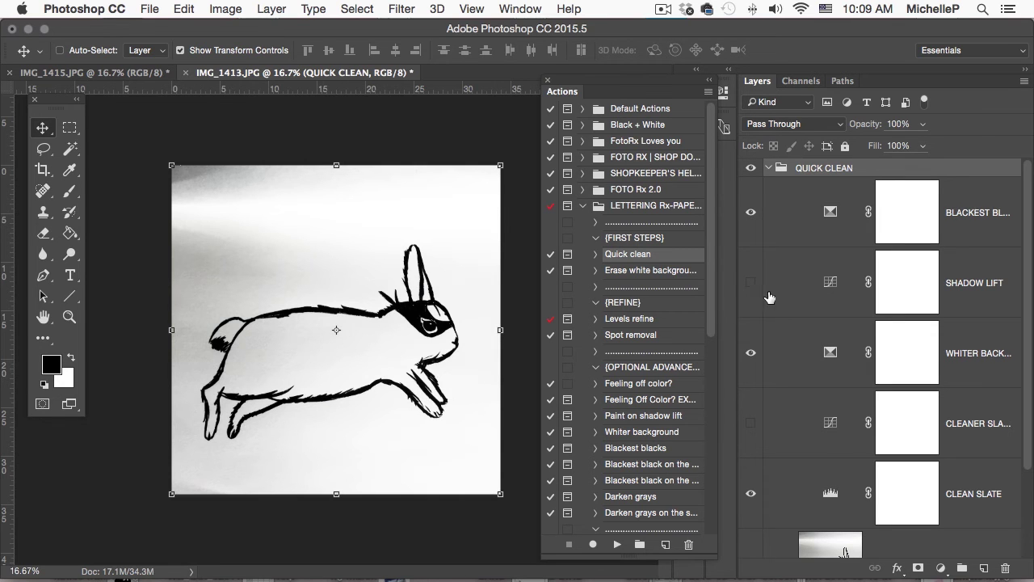
{"action": "left_click", "coordinate": [751, 214]}
{"action": "left_click", "coordinate": [751, 214]}
{"action": "left_click", "coordinate": [752, 354]}
{"action": "left_click", "coordinate": [752, 354]}
{"action": "left_click", "coordinate": [752, 354]}
{"action": "left_click", "coordinate": [751, 354]}
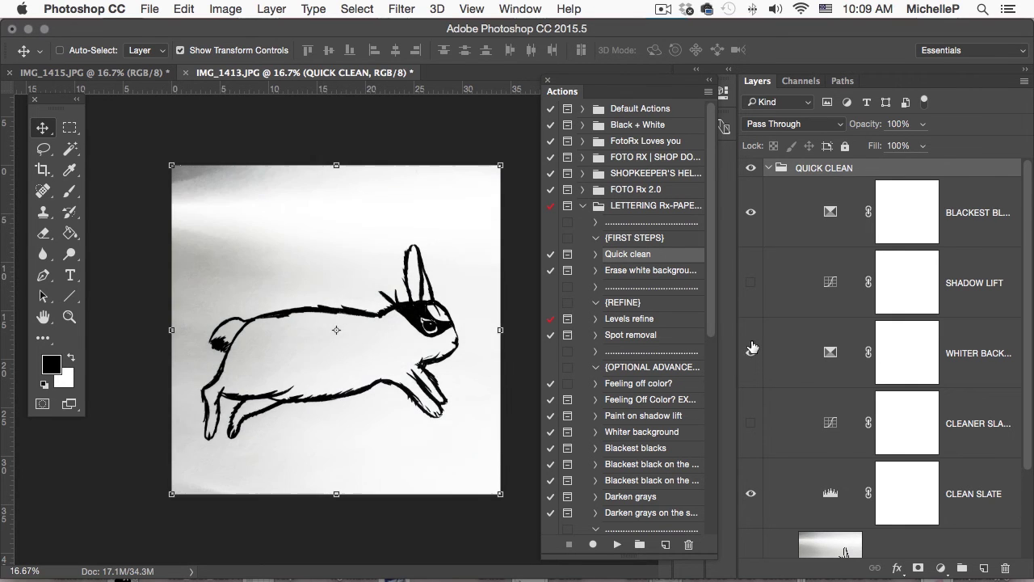
Step: Enable the SHADOW LIFT and CLEANER SLATE adjustments, then collapse the QUICK CLEAN group
{"action": "left_click", "coordinate": [751, 287]}
{"action": "left_click", "coordinate": [751, 287]}
{"action": "left_click", "coordinate": [751, 286]}
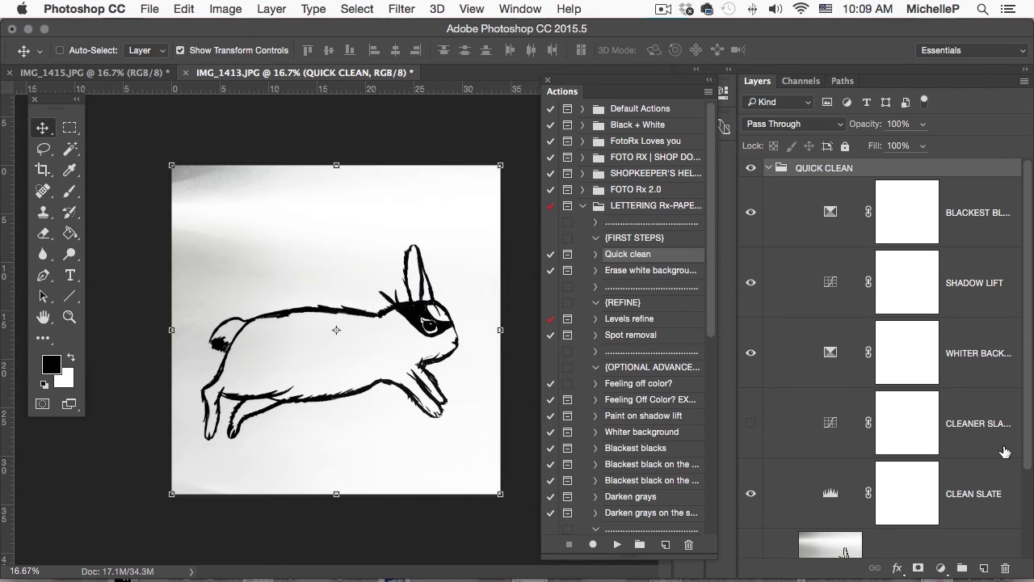
{"action": "left_click", "coordinate": [750, 426]}
{"action": "left_click", "coordinate": [751, 425]}
{"action": "left_click", "coordinate": [750, 426]}
{"action": "left_click", "coordinate": [768, 168]}
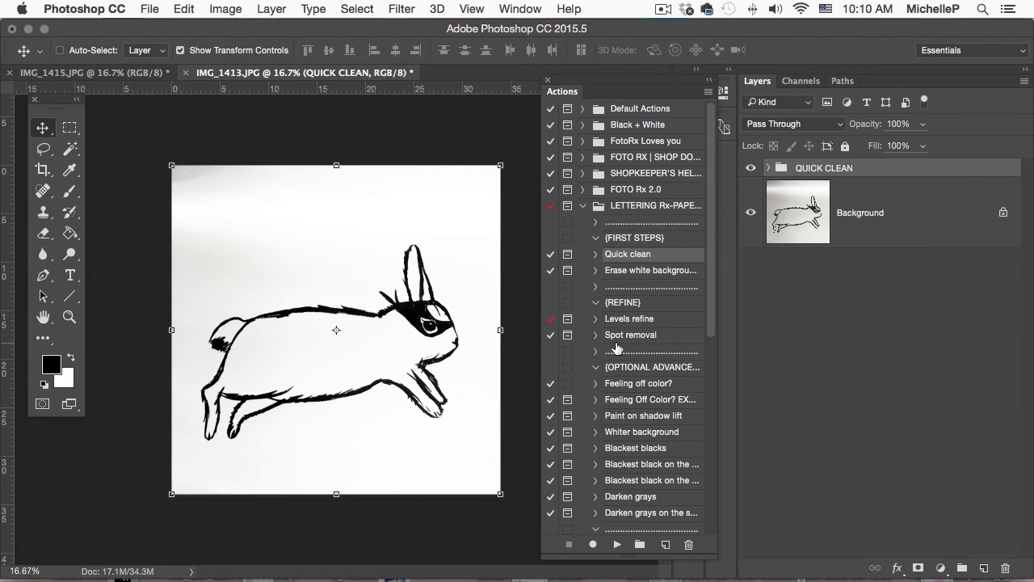
Step: Run the Flatten image action from TASK ACTIONS to merge everything into one Background layer
{"action": "scroll", "coordinate": [617, 349], "scroll_direction": "down", "scroll_amount": 5}
{"action": "scroll", "coordinate": [616, 347], "scroll_direction": "down", "scroll_amount": 3}
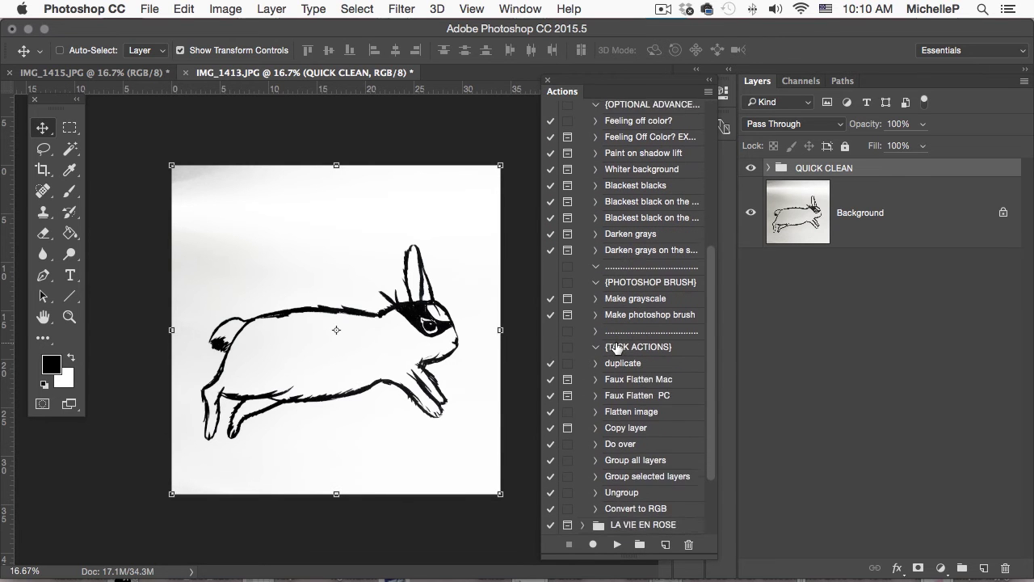
{"action": "left_click", "coordinate": [623, 391]}
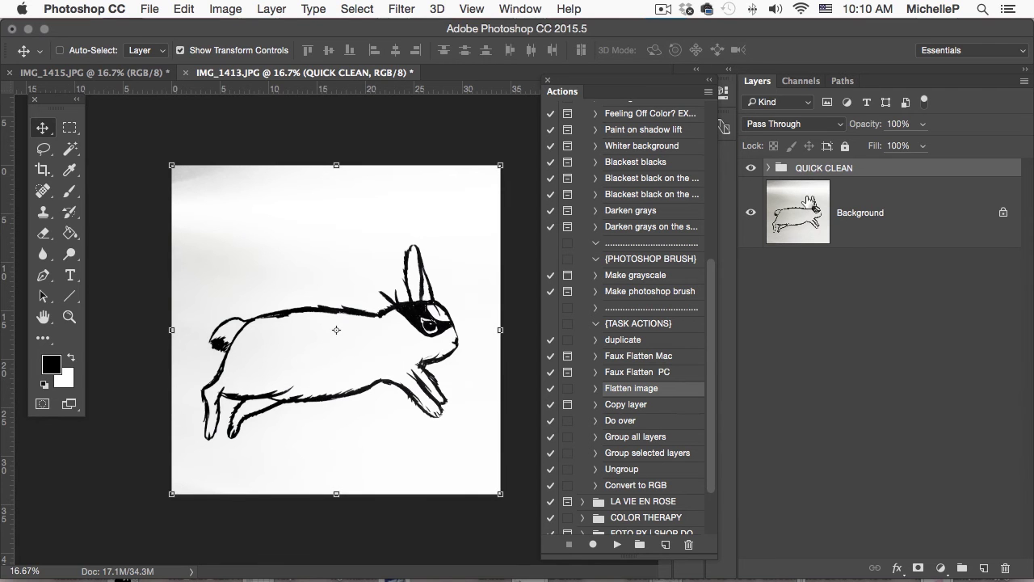
{"action": "left_click", "coordinate": [610, 546]}
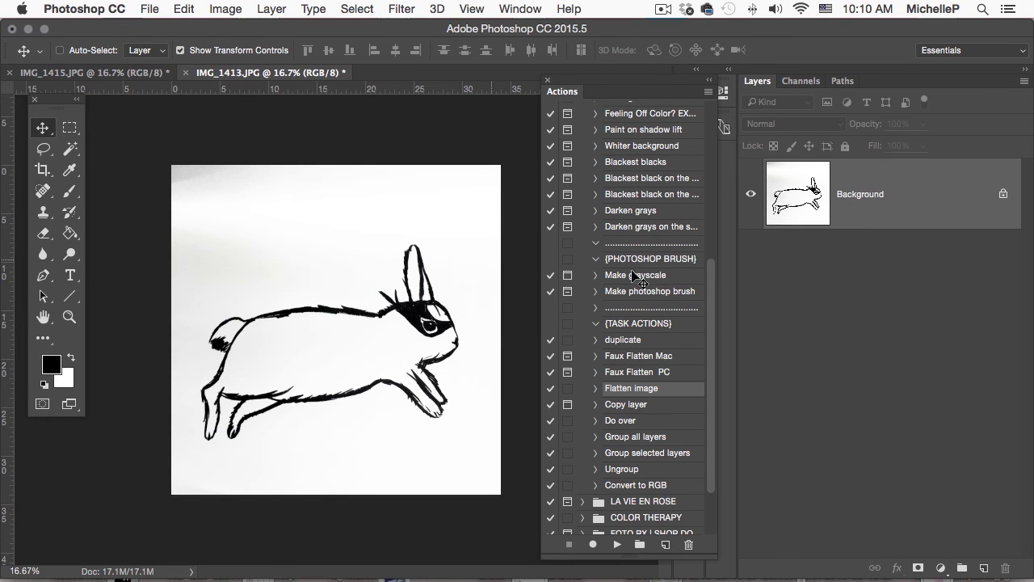
Step: Run Erase white background, continuing past both messages, to leave the rabbit lines on transparency
{"action": "scroll", "coordinate": [704, 310], "scroll_direction": "up", "scroll_amount": 5}
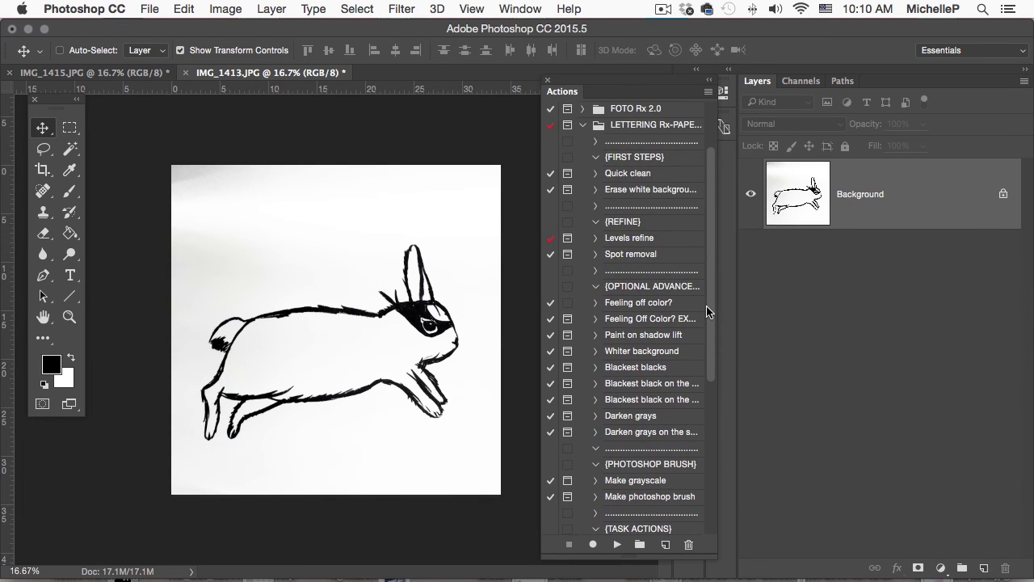
{"action": "left_click", "coordinate": [635, 194]}
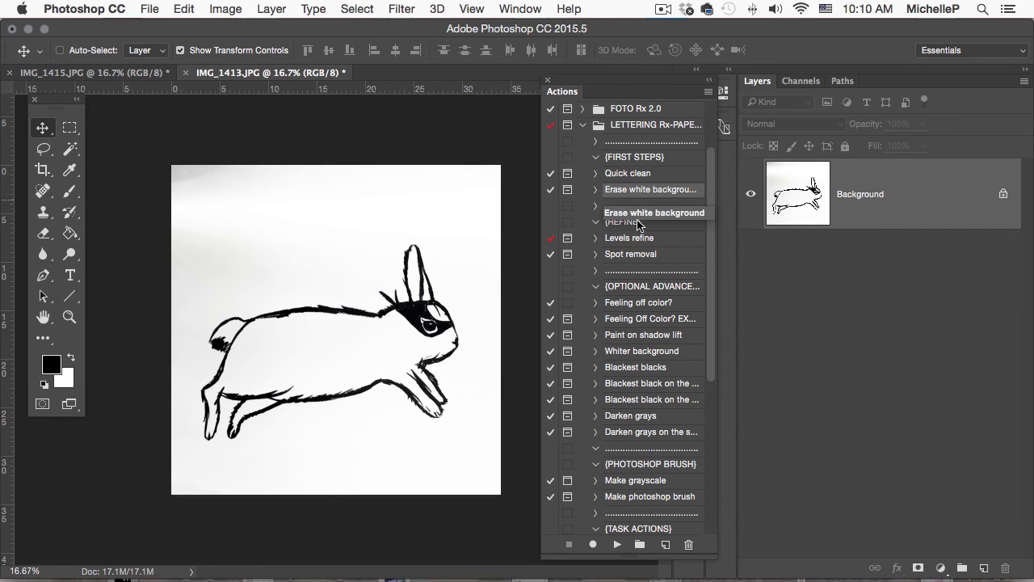
{"action": "left_click", "coordinate": [616, 545]}
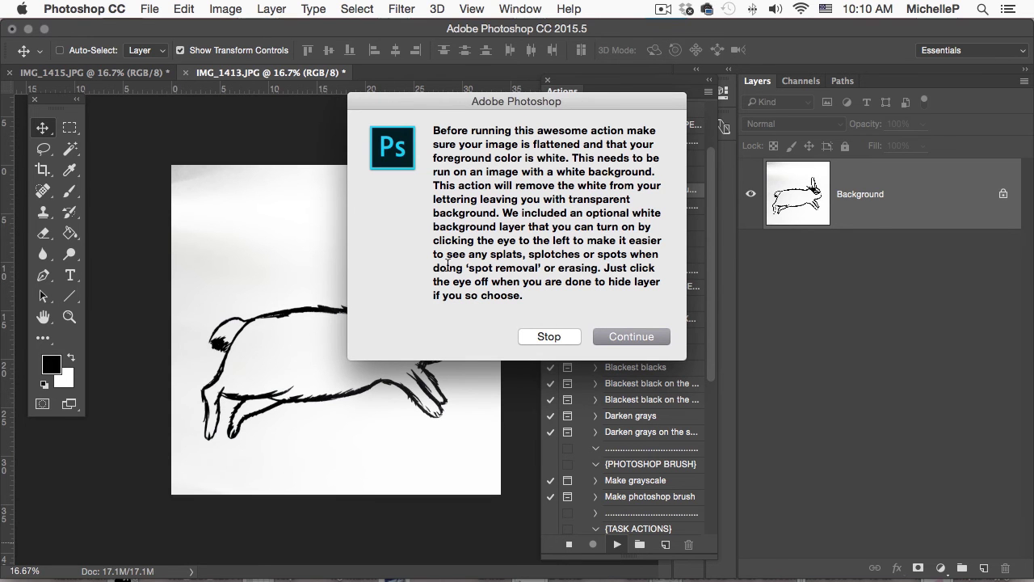
{"action": "left_click", "coordinate": [629, 338]}
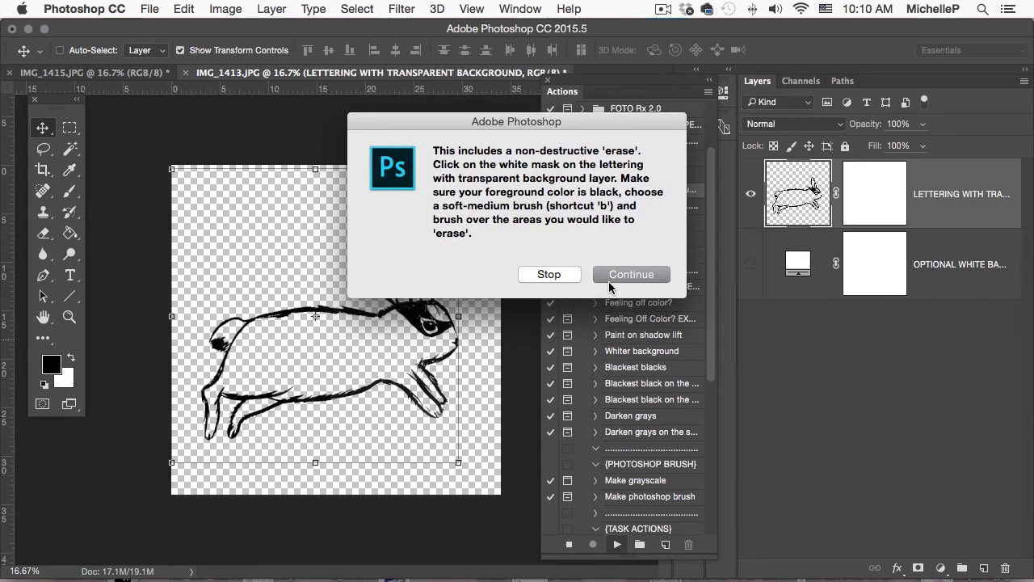
{"action": "left_click", "coordinate": [613, 275]}
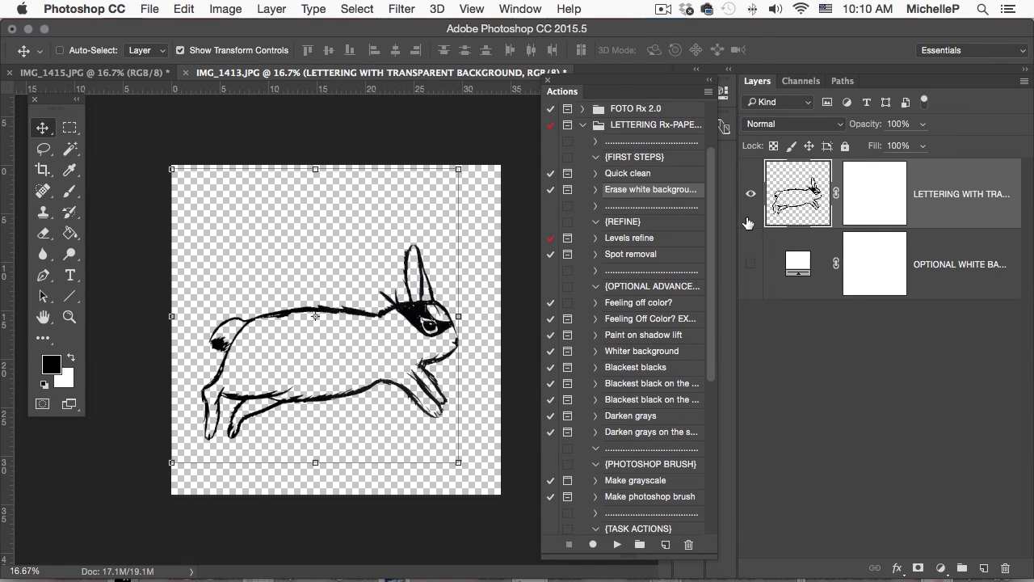
Step: Nudge the rabbit layer slightly up and to the right with the Move tool
{"action": "left_click", "coordinate": [750, 264]}
{"action": "left_click", "coordinate": [751, 268]}
{"action": "left_click_drag", "start_coordinate": [386, 355], "coordinate": [389, 334]}
Step: Change the OPTIONAL WHITE BACKGROUND fill colour to light pink #f9dfdf
{"action": "left_click", "coordinate": [751, 270]}
{"action": "double_click", "coordinate": [797, 263]}
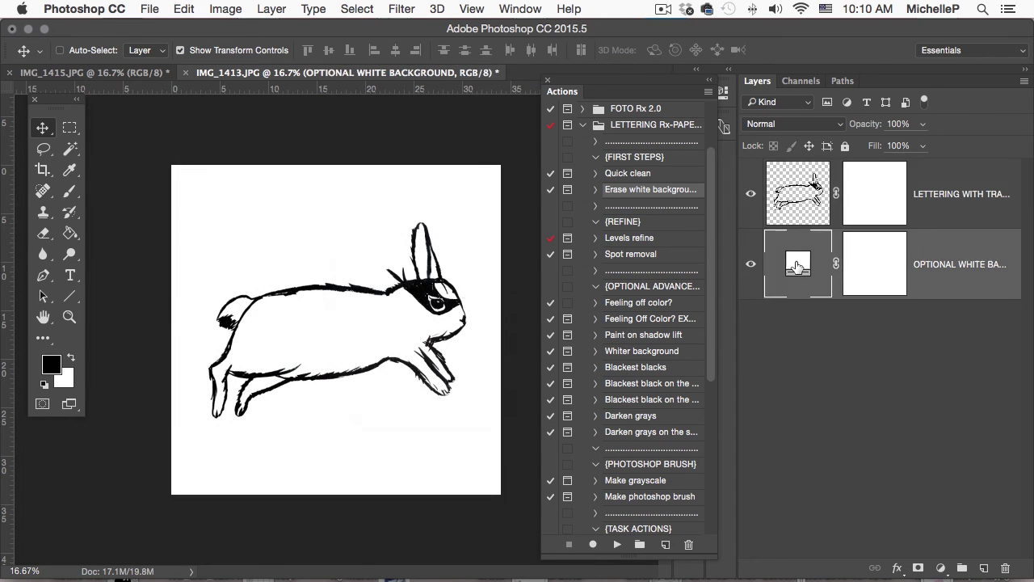
{"action": "left_click_drag", "start_coordinate": [361, 167], "coordinate": [331, 158]}
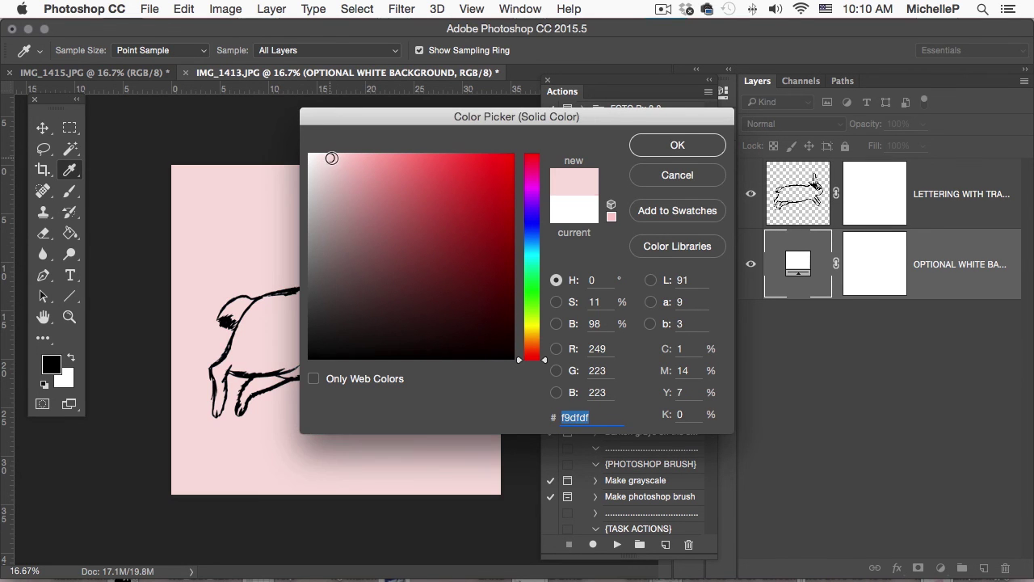
{"action": "left_click", "coordinate": [686, 149]}
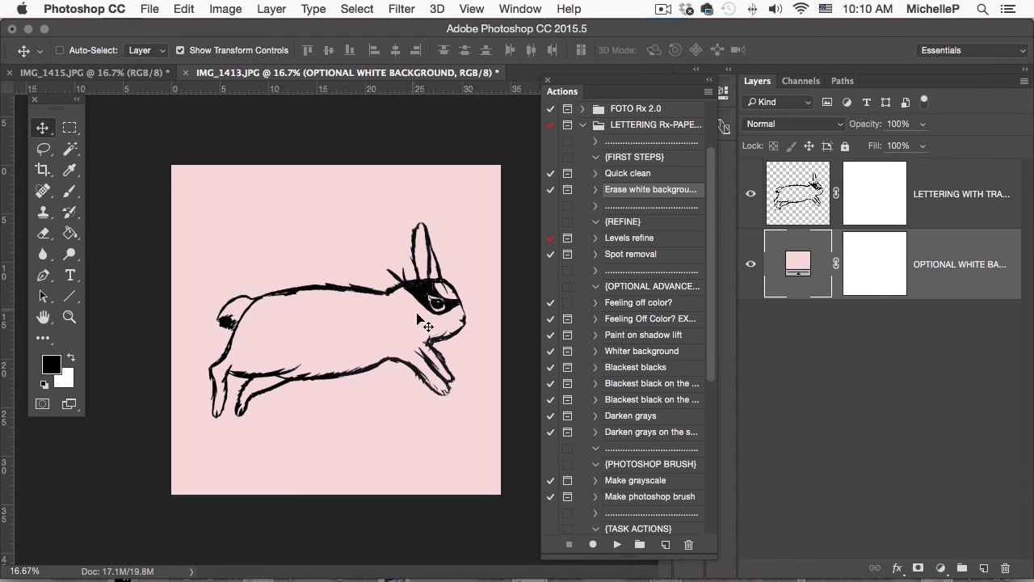
{"action": "left_click", "coordinate": [751, 263]}
{"action": "left_click", "coordinate": [750, 264]}
Step: Compare the rabbit with and without the pink backdrop, leaving OPTIONAL WHITE BACKGROUND hidden
{"action": "left_click", "coordinate": [750, 266]}
{"action": "left_click", "coordinate": [750, 266]}
{"action": "left_click", "coordinate": [750, 266]}
{"action": "left_click", "coordinate": [750, 266]}
{"action": "left_click", "coordinate": [750, 267]}
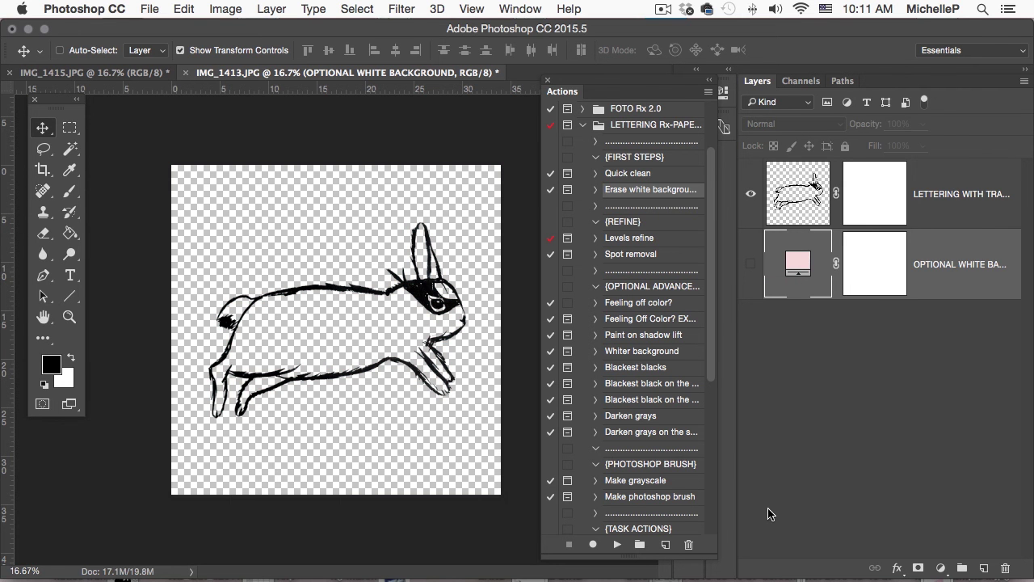